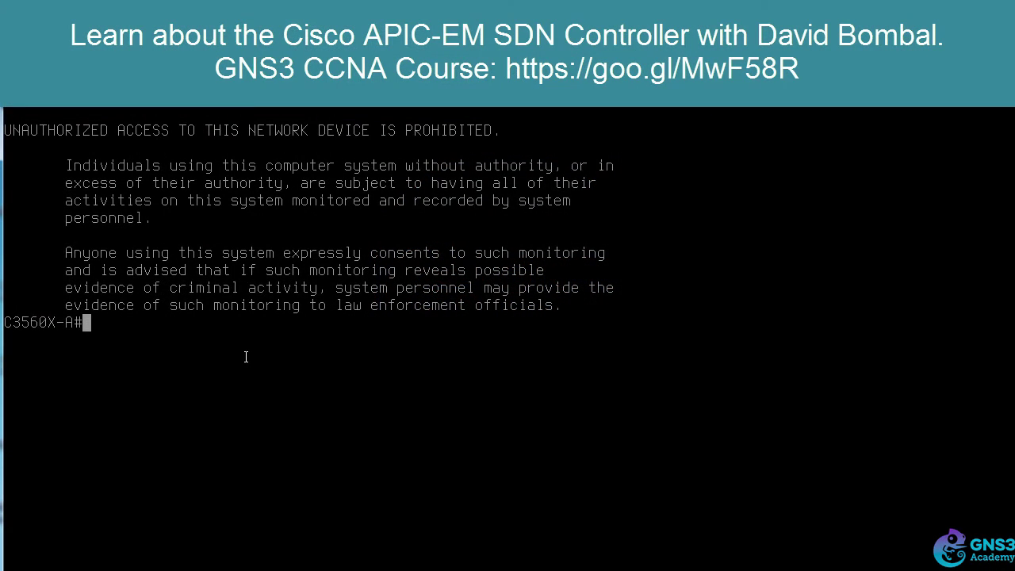
# Step: Ping the CS3750X-A switch at 10.10.20.70 from the C3560X-A console, checking its address in the lab topology
pyautogui.write('ping ')
pyautogui.write('10.1')
pyautogui.press('BackSpace')
pyautogui.write('10.20.70')
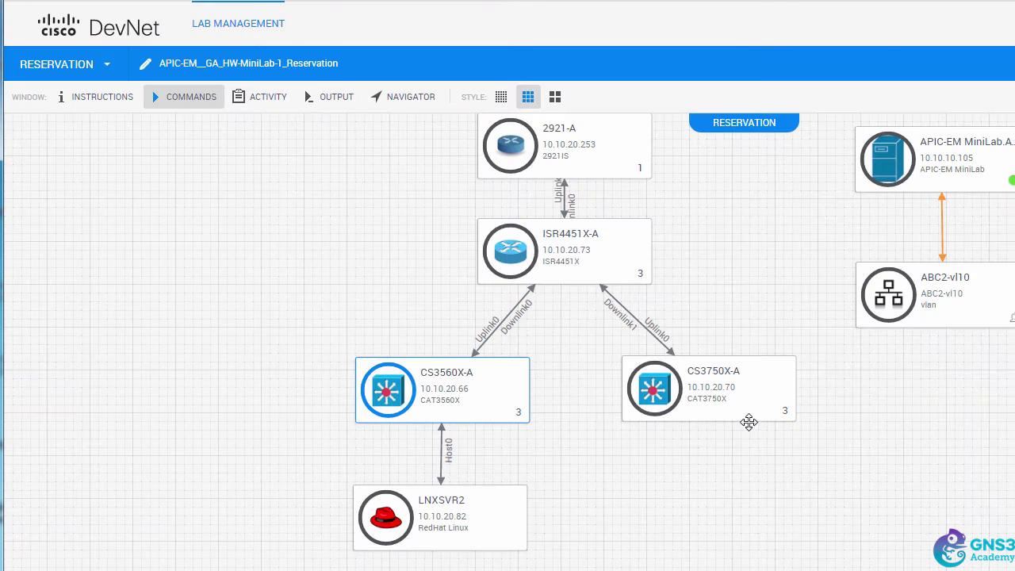
pyautogui.click(730, 399)
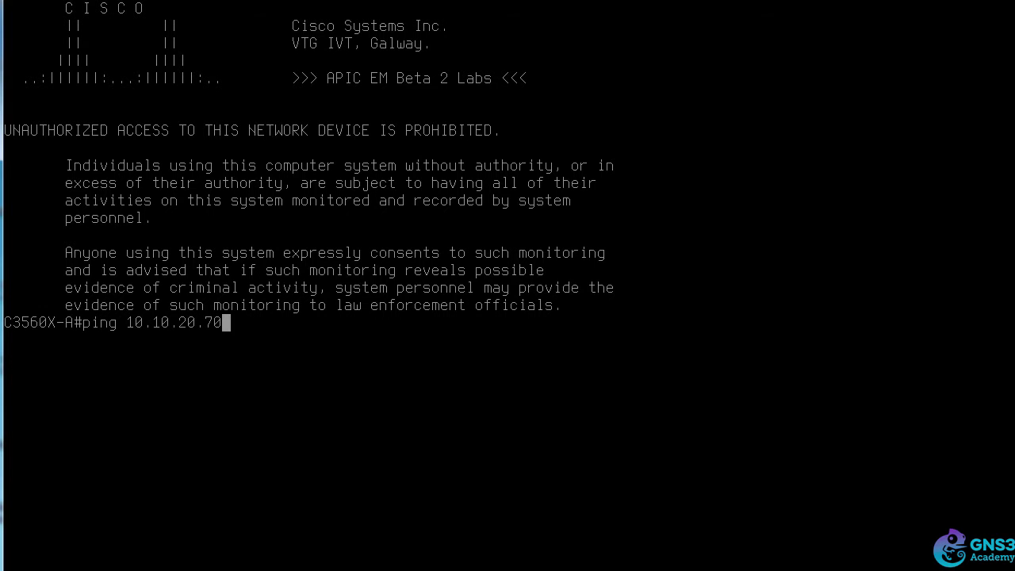
pyautogui.press('Return')
# Step: Try to telnet from C3560X-A to 10.10.20.70 and review the path between the two switches in the lab topology
pyautogui.write('telnet 10.10.')
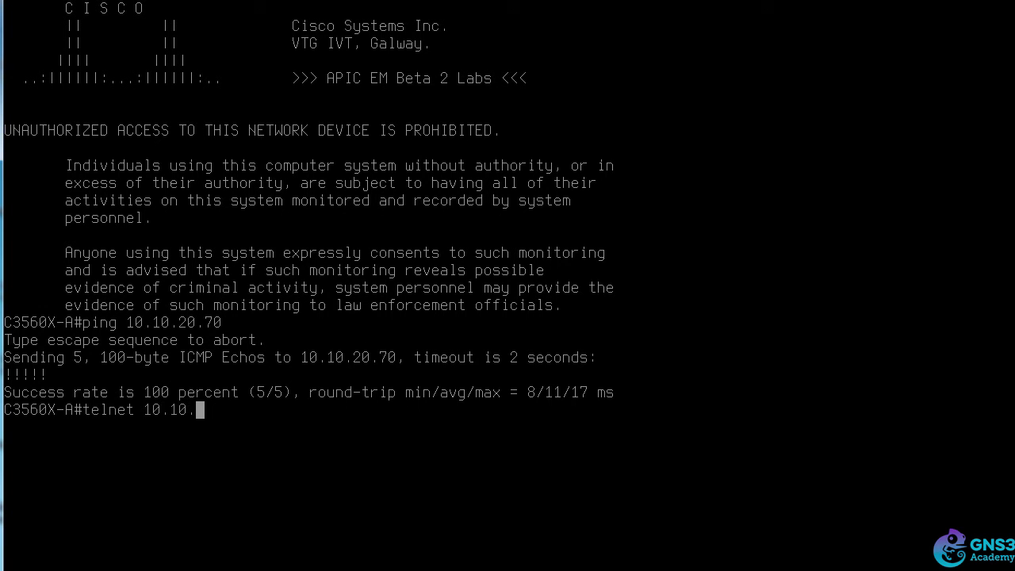
pyautogui.write('20.70')
pyautogui.press('Return')
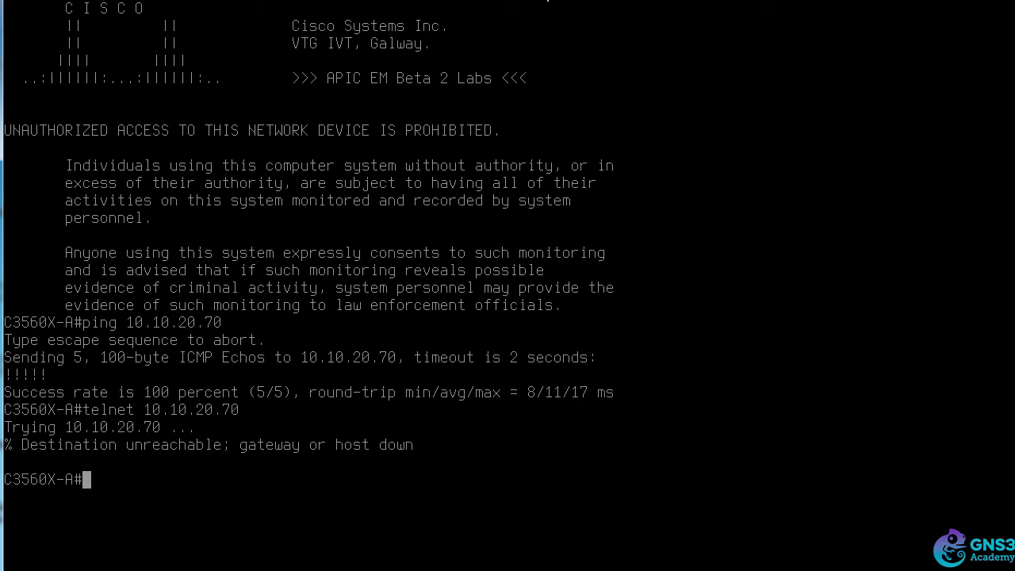
pyautogui.moveTo(91, 462); pyautogui.dragTo(419, 424)
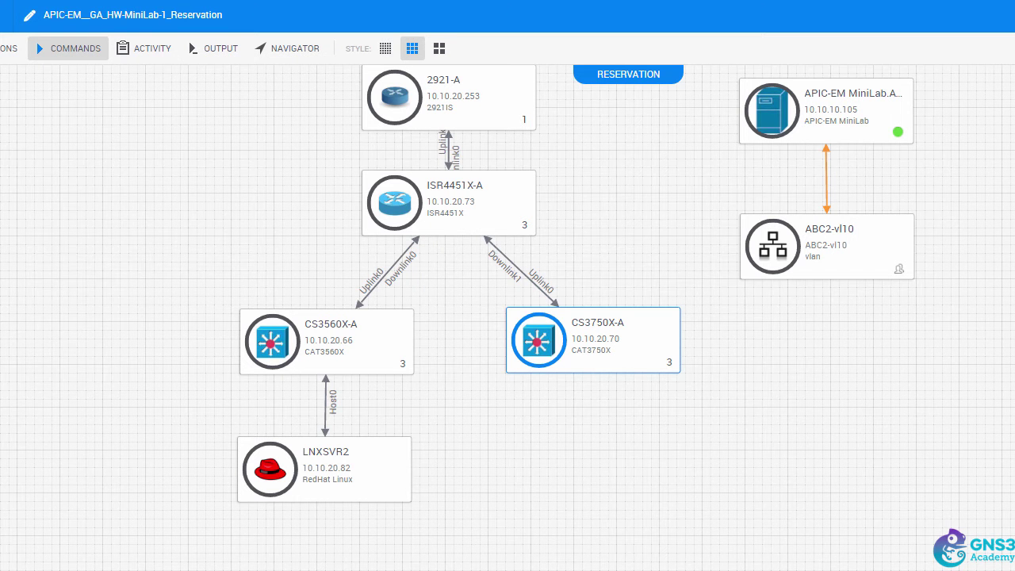
pyautogui.click(268, 315)
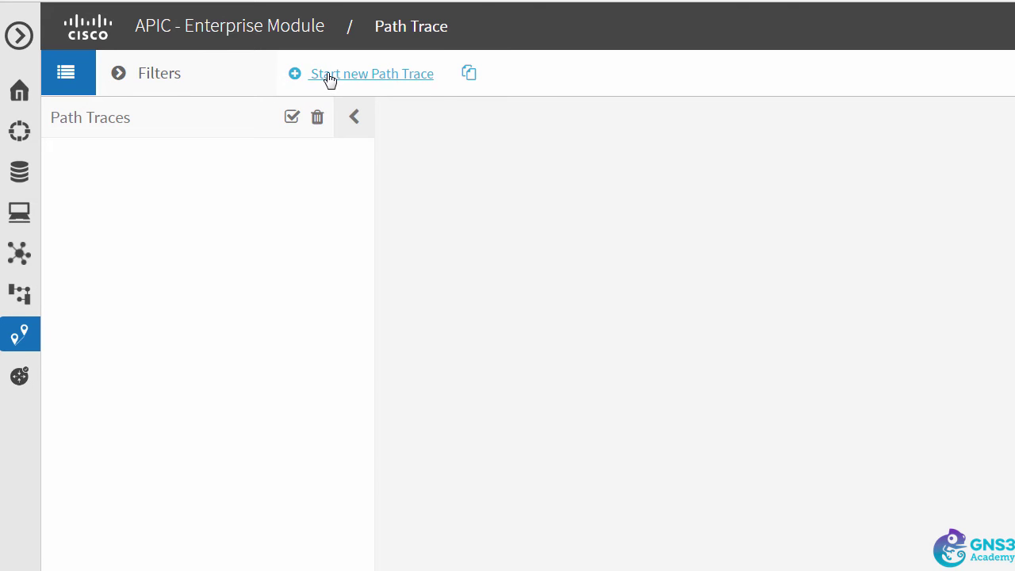
# Step: Start a new path trace in APIC-EM with C3560X-A's GigabitEthernet0/24 address 10.10.20.66 as the source
pyautogui.click(328, 78)
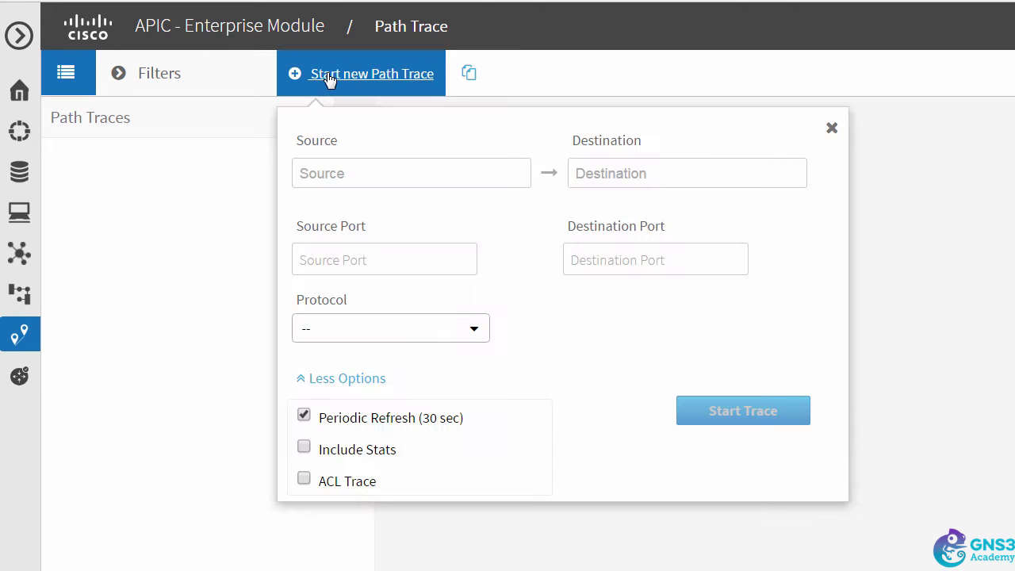
pyautogui.click(367, 170)
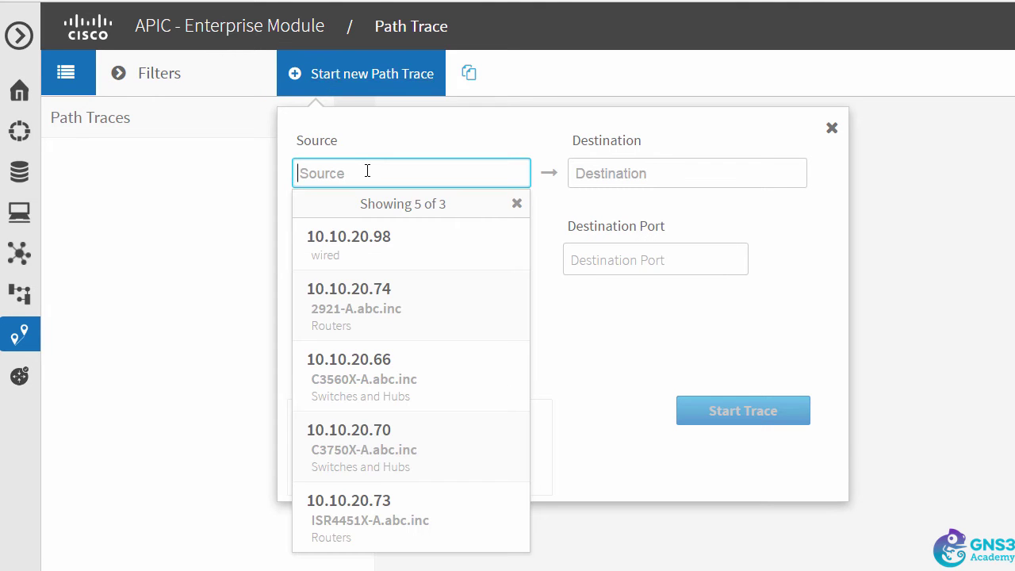
pyautogui.click(380, 379)
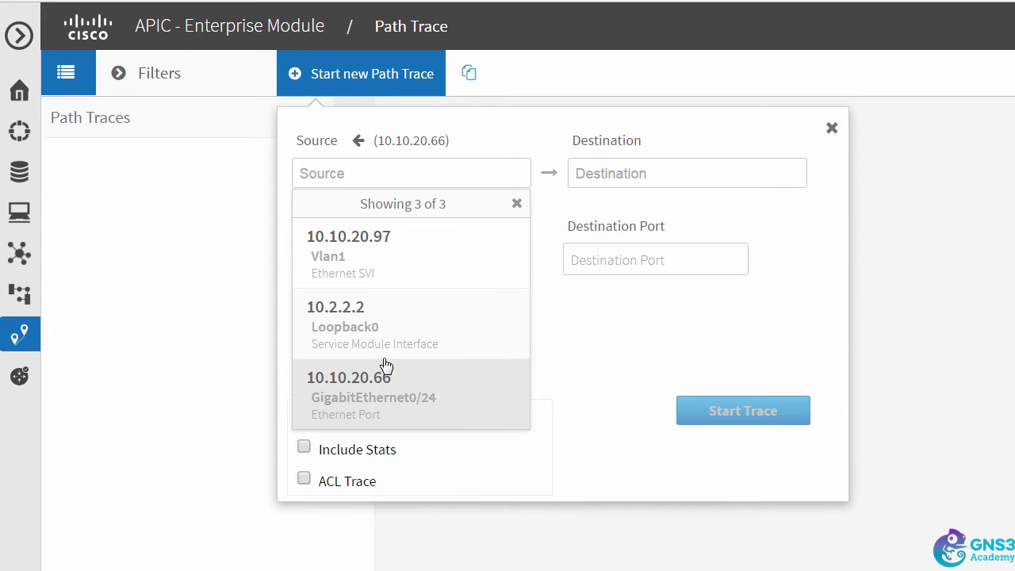
pyautogui.click(401, 383)
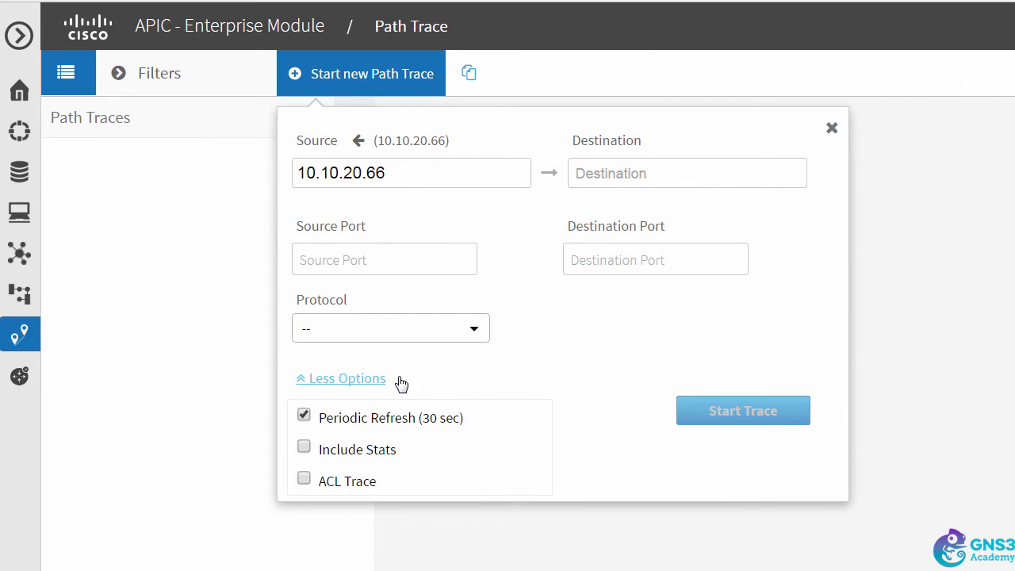
pyautogui.click(391, 178)
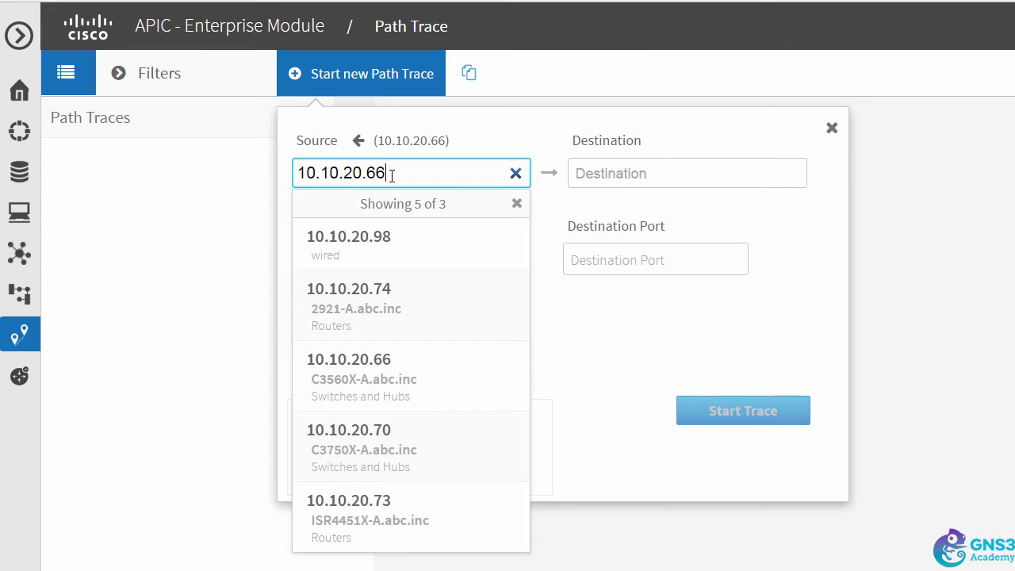
pyautogui.click(346, 394)
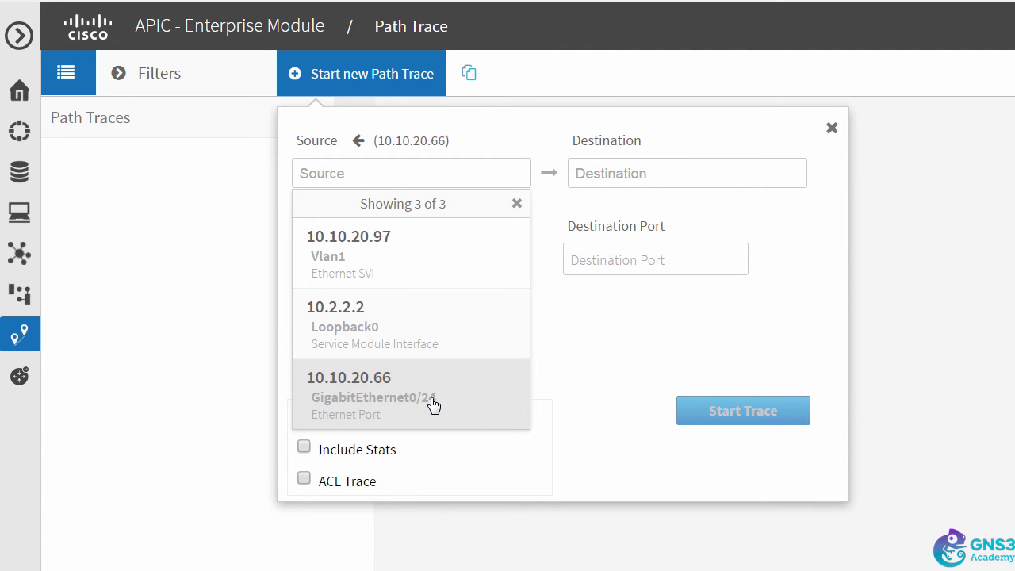
pyautogui.click(433, 404)
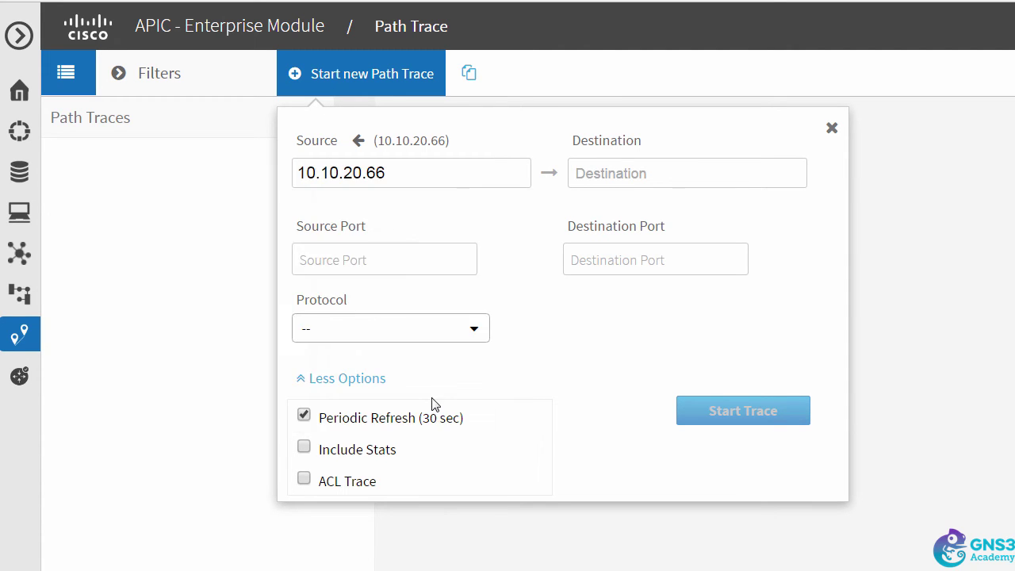
# Step: Set the trace destination to C3750X-A's GigabitEthernet1/0/48 address 10.10.20.70
pyautogui.click(698, 179)
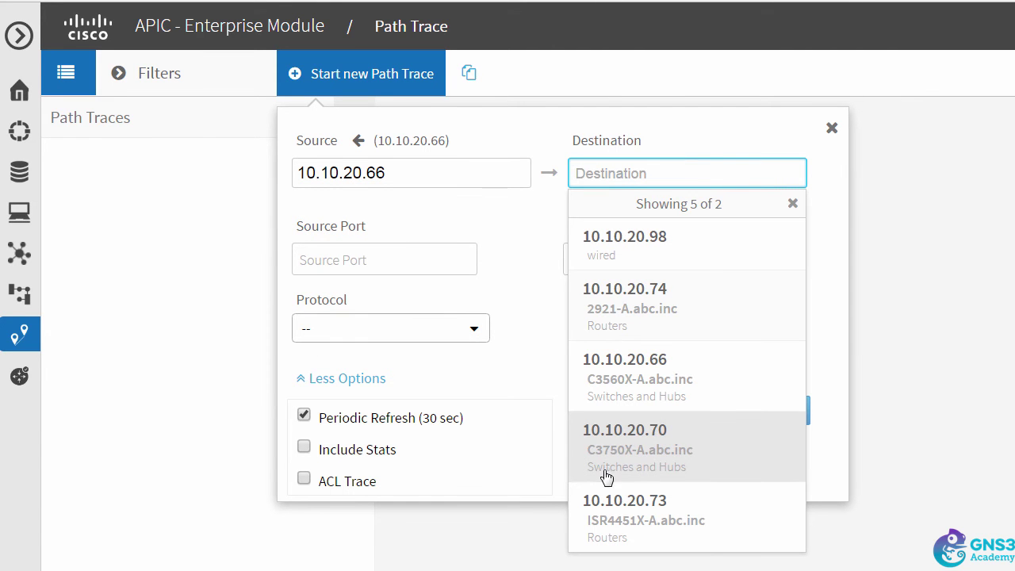
pyautogui.click(638, 464)
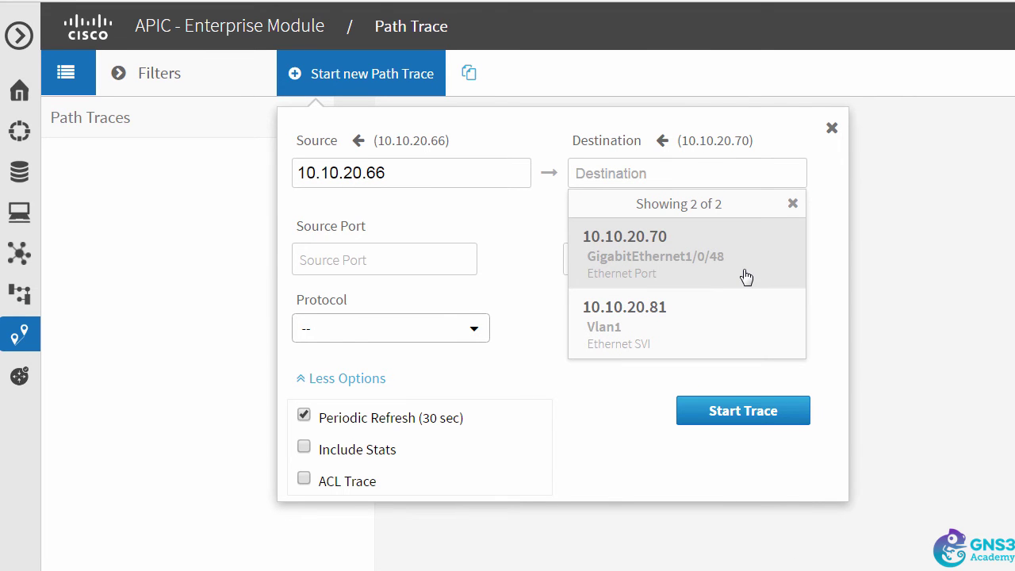
pyautogui.click(746, 276)
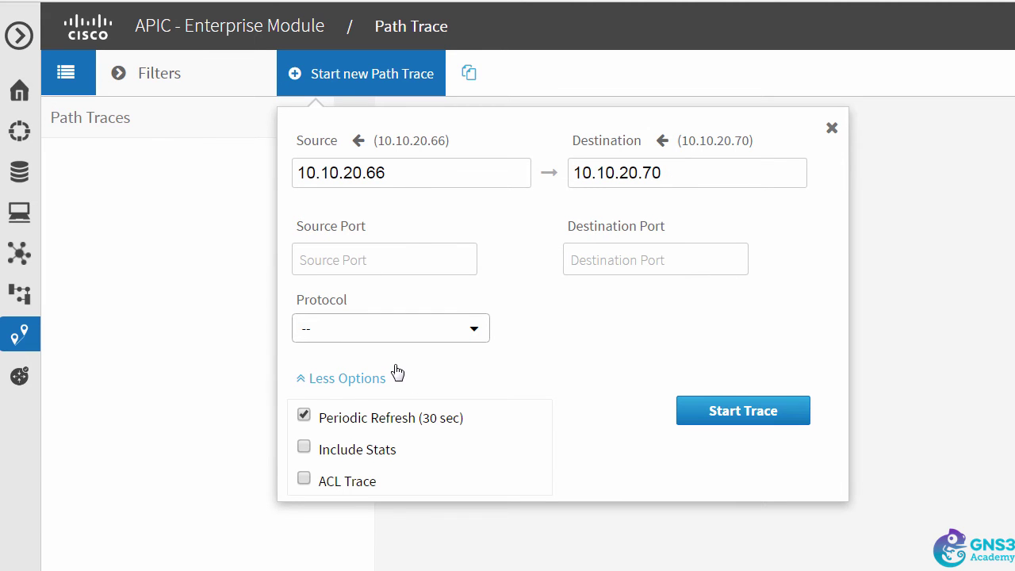
# Step: Set the trace protocol to tcp and the destination port to 23
pyautogui.click(377, 329)
pyautogui.click(349, 354)
pyautogui.click(593, 264)
pyautogui.write('23')
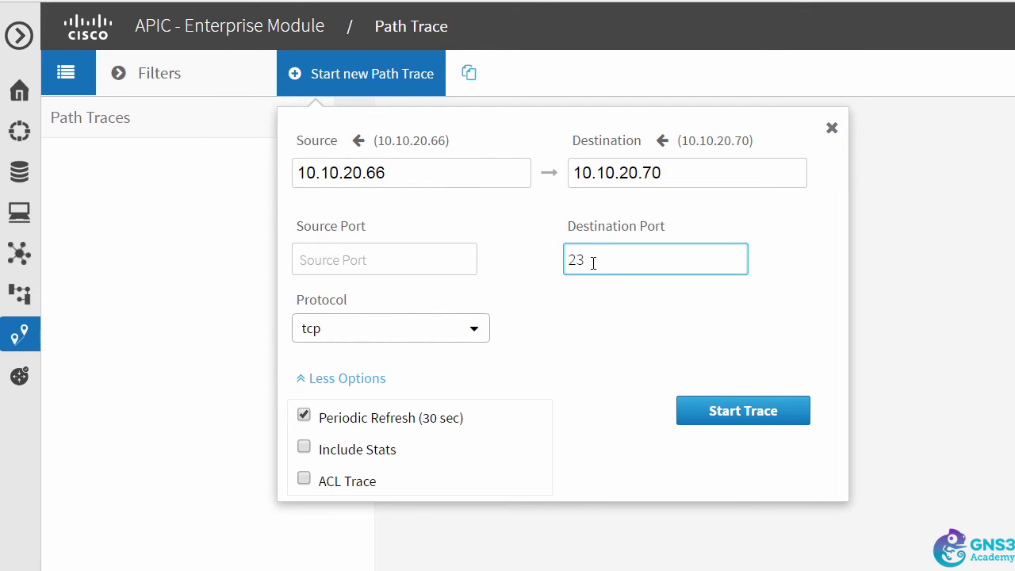
# Step: Turn off Periodic Refresh, enable ACL Trace, and run the path trace
pyautogui.click(304, 415)
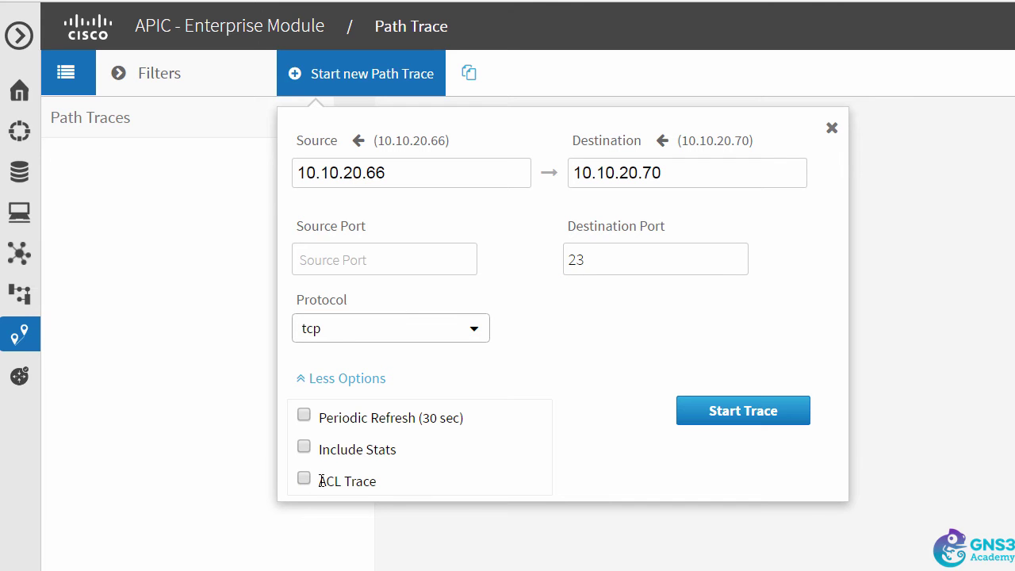
pyautogui.moveTo(321, 481); pyautogui.dragTo(416, 485)
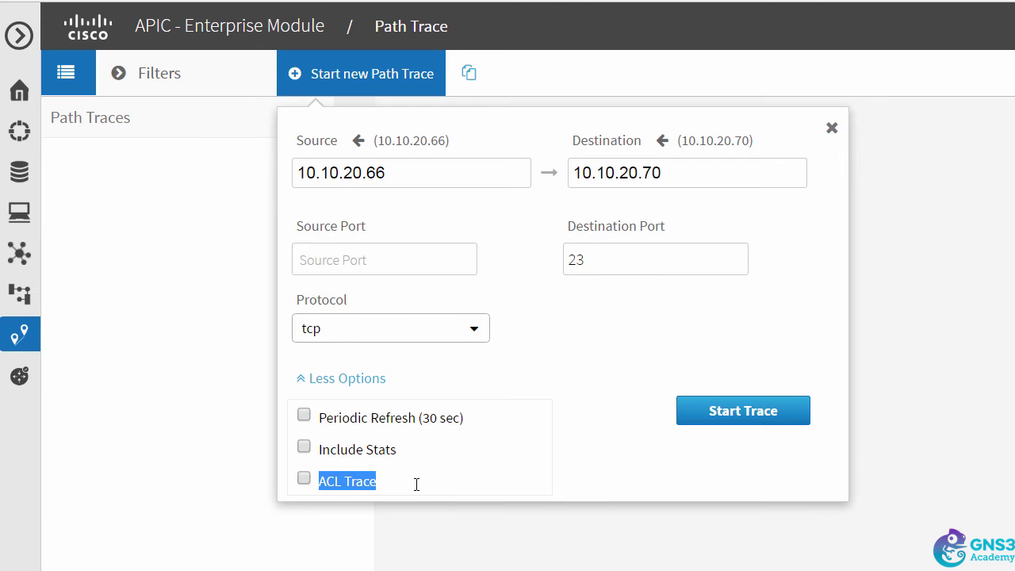
pyautogui.click(305, 479)
pyautogui.click(726, 414)
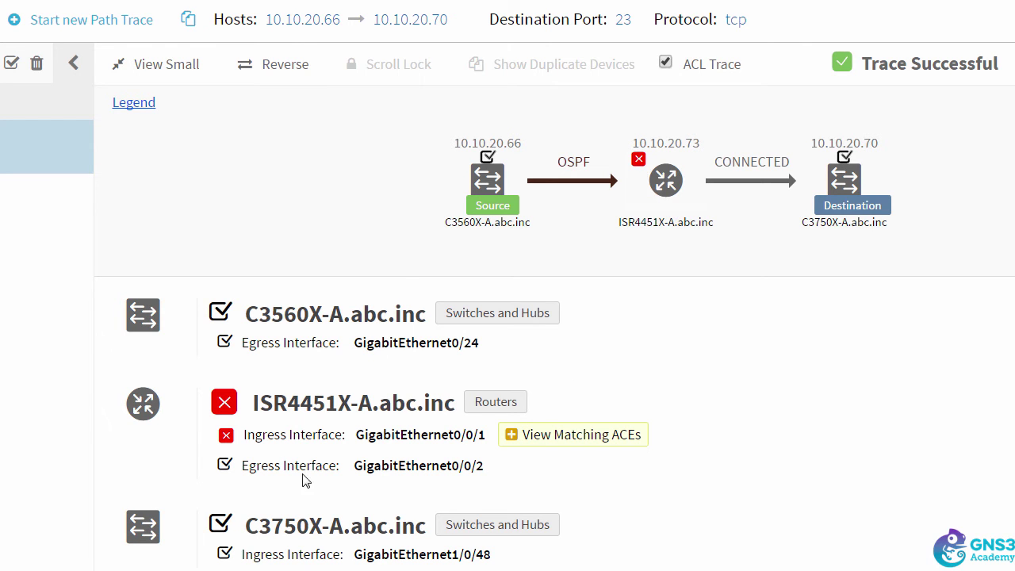
# Step: Expand the matching ACEs on ISR4451X-A's ingress interface GigabitEthernet0/0/1 and examine the matched entry
pyautogui.moveTo(242, 430); pyautogui.dragTo(365, 434)
pyautogui.click(518, 449)
pyautogui.click(515, 439)
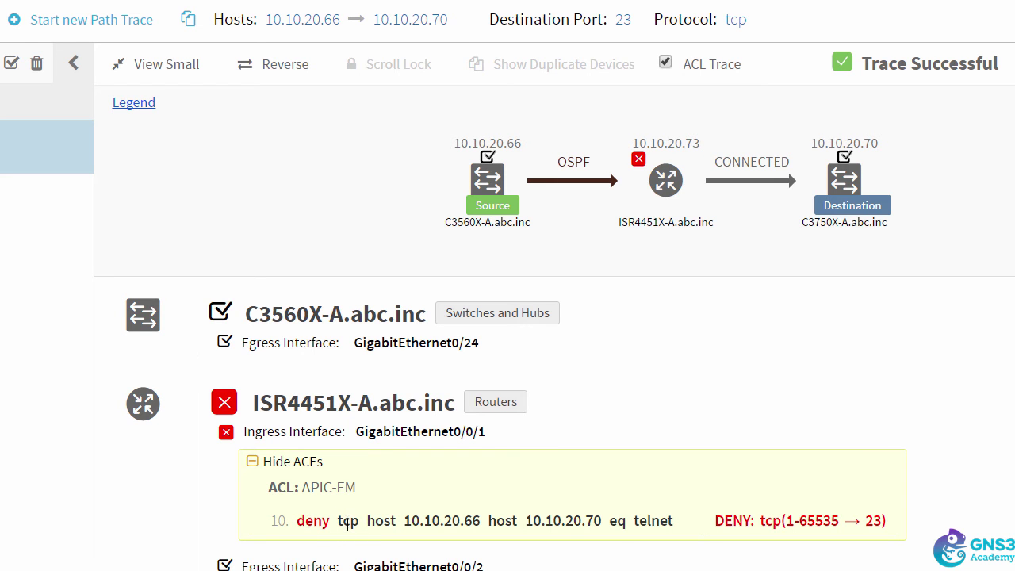
pyautogui.moveTo(405, 521); pyautogui.dragTo(705, 530)
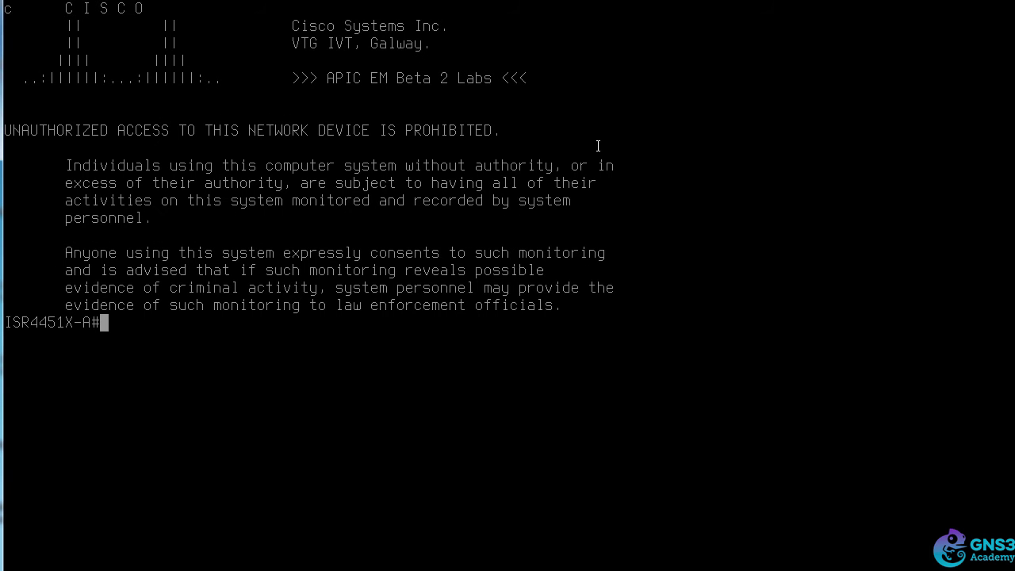
# Step: Run sh access-lists on the ISR4451X-A console and examine the access list's name and entries
pyautogui.write('sh accc')
pyautogui.press('BackSpace')
pyautogui.write('ess?')
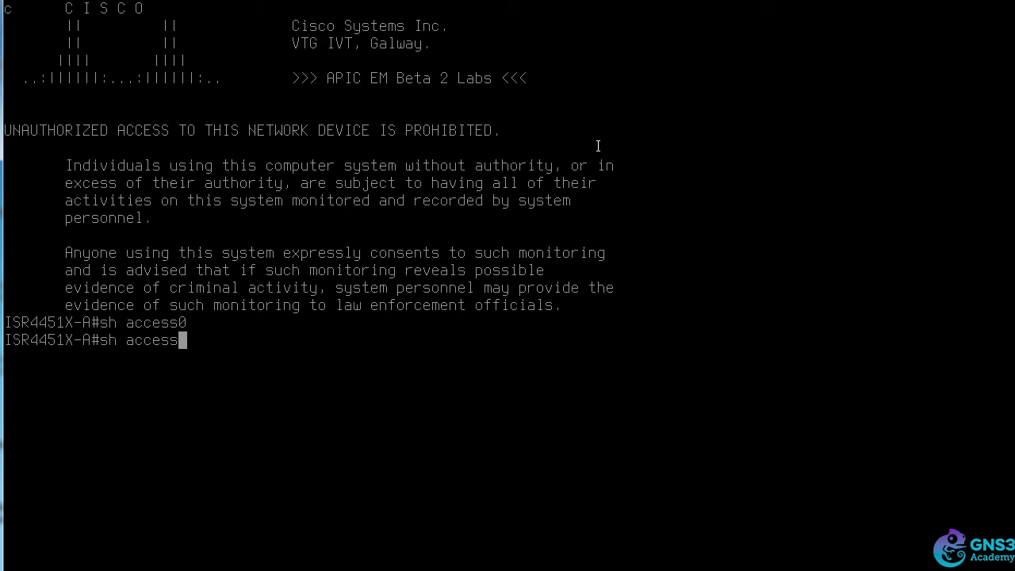
pyautogui.write('-l')
pyautogui.press('Tab')
pyautogui.press('Return')
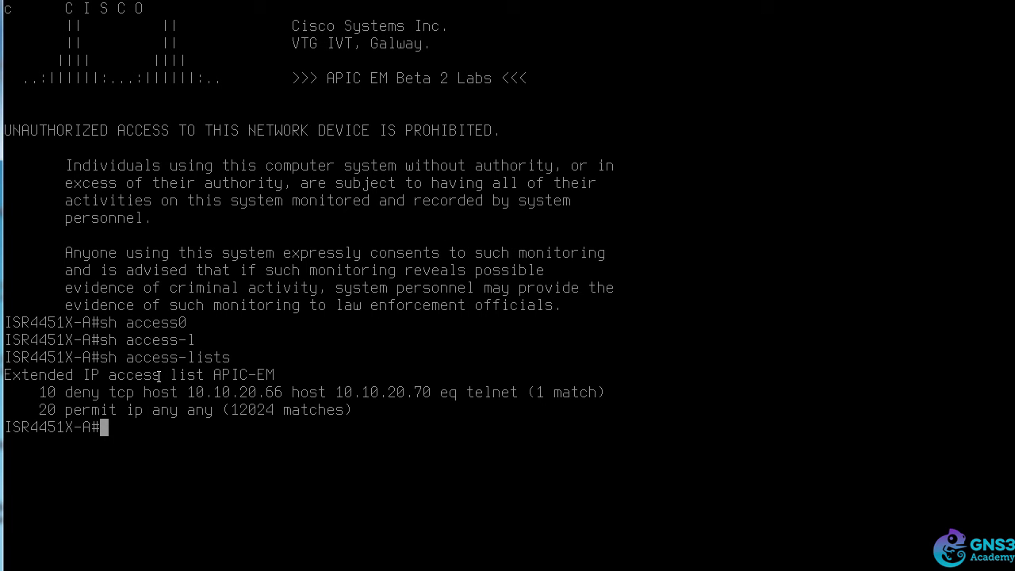
pyautogui.moveTo(163, 375); pyautogui.dragTo(279, 373)
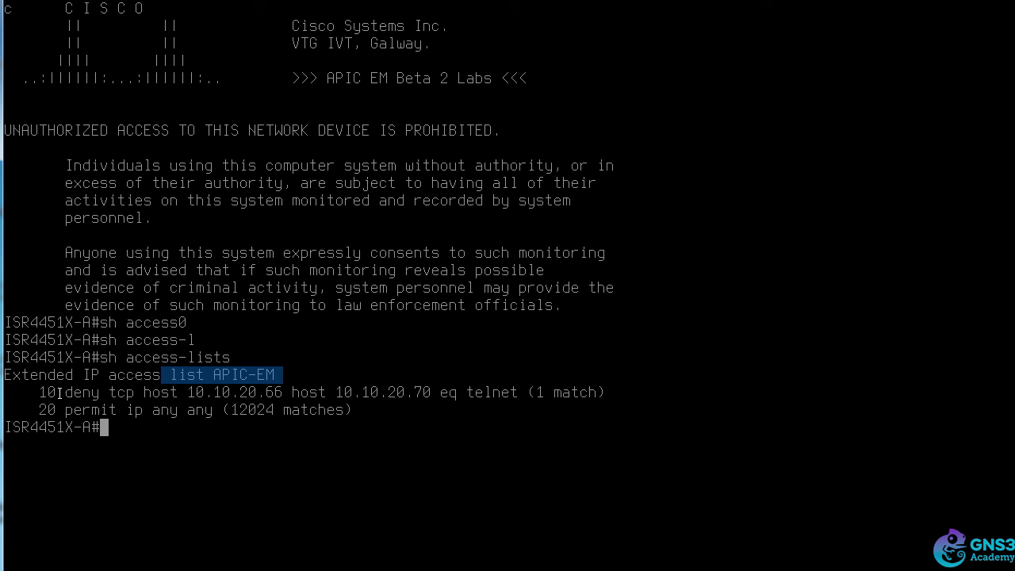
pyautogui.moveTo(38, 392); pyautogui.dragTo(661, 387)
pyautogui.moveTo(42, 414); pyautogui.dragTo(353, 422)
# Step: Run sh run int g0/0/1 on ISR4451X-A and examine the access group applied to the interface
pyautogui.write('sh r')
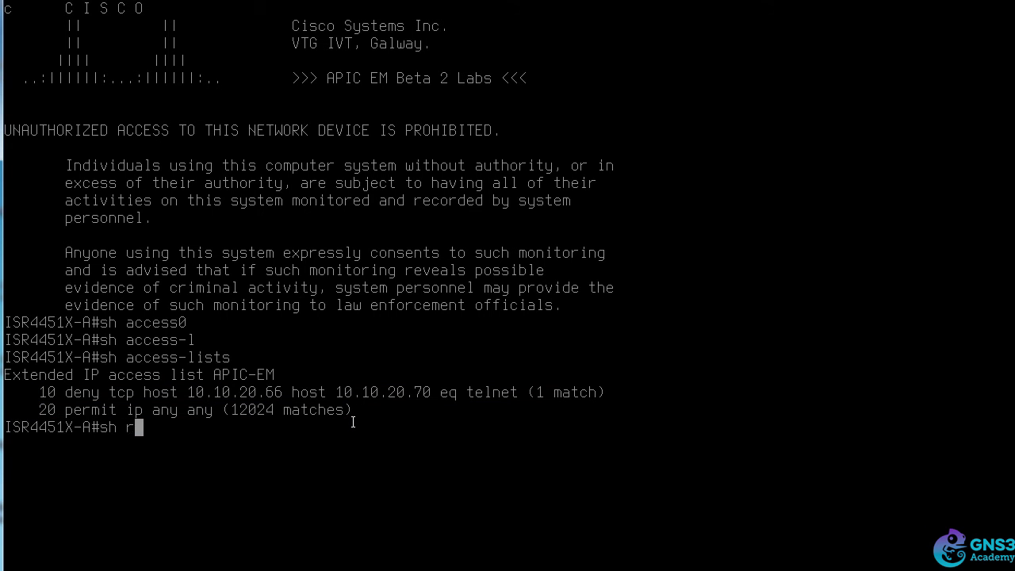
pyautogui.write('un int g0/0/1')
pyautogui.press('Return')
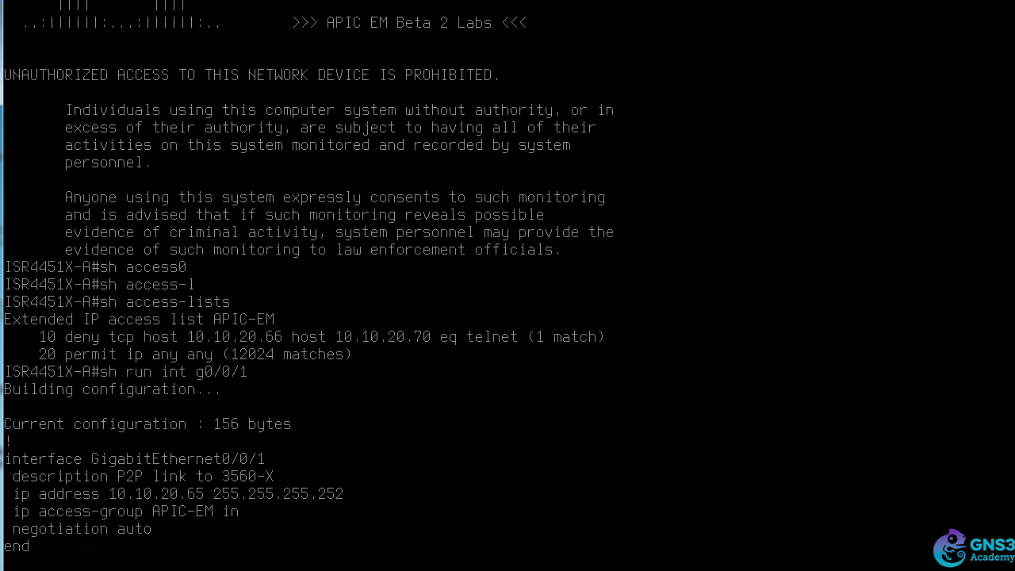
pyautogui.moveTo(264, 413); pyautogui.dragTo(308, 430)
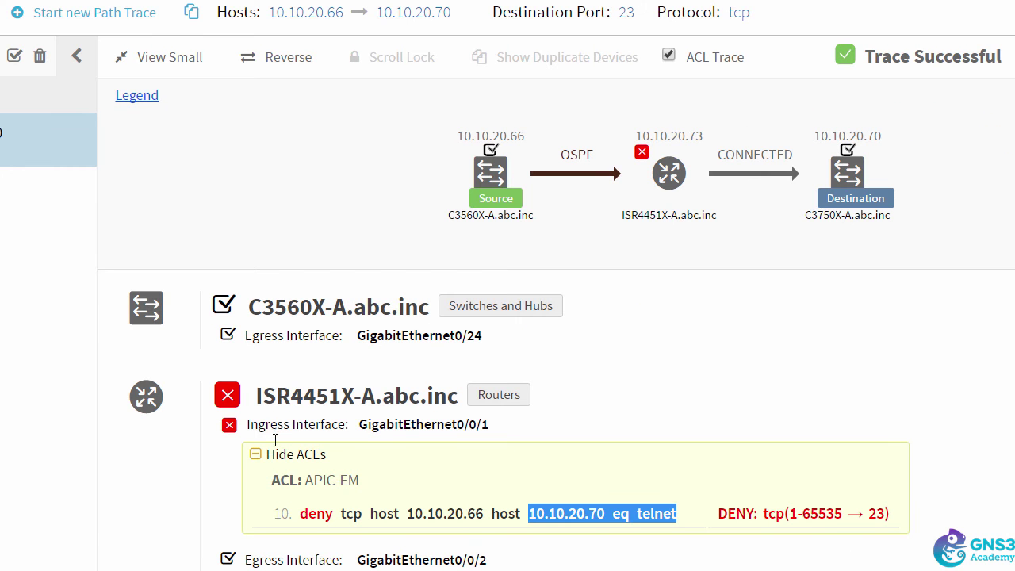
# Step: Return to the APIC-EM path trace and examine ISR4451X-A's ingress interface, its ACL name and the matching entry
pyautogui.moveTo(245, 425); pyautogui.dragTo(343, 423)
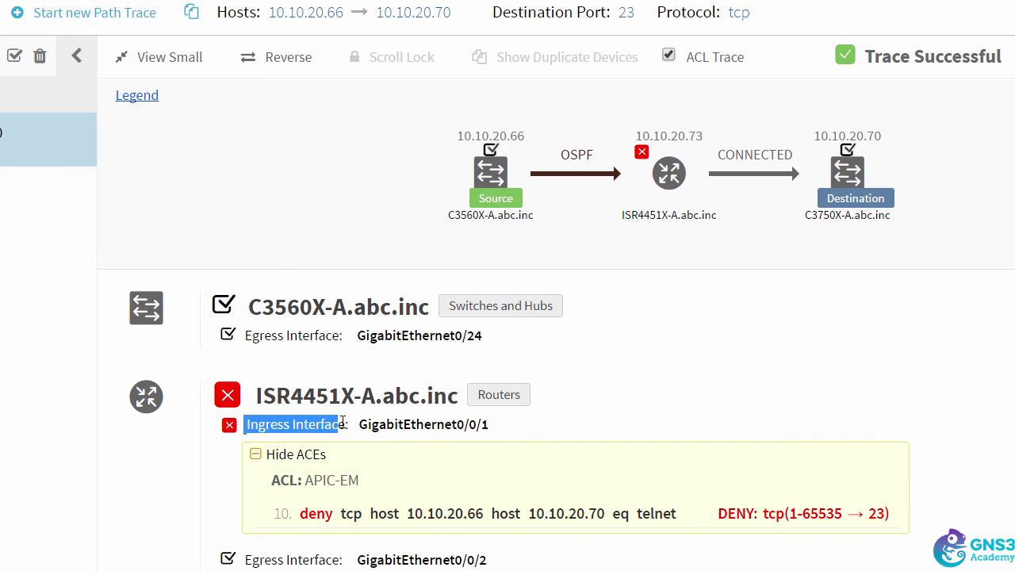
pyautogui.click(260, 460)
pyautogui.moveTo(306, 480); pyautogui.dragTo(383, 499)
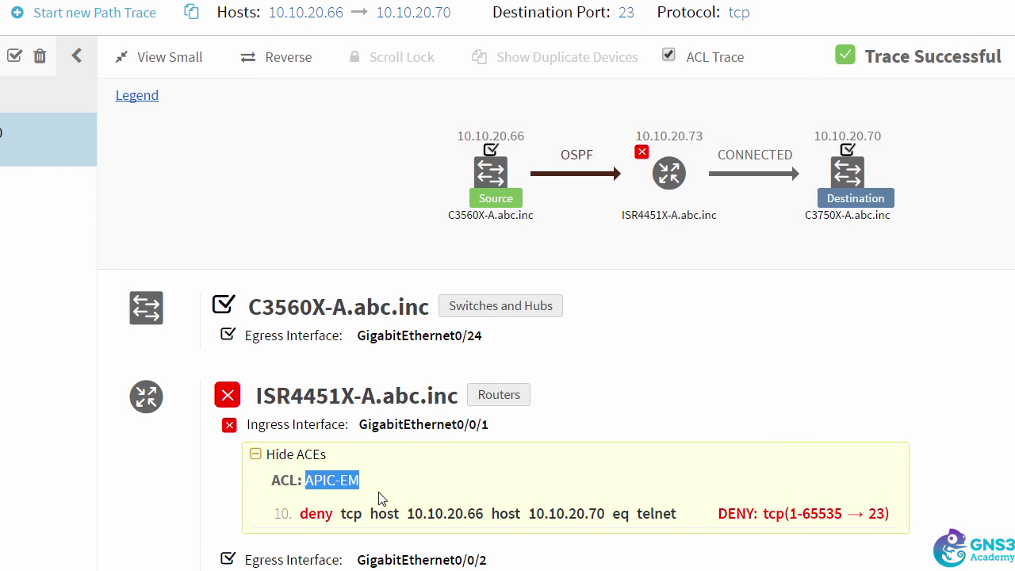
pyautogui.moveTo(308, 512); pyautogui.dragTo(699, 513)
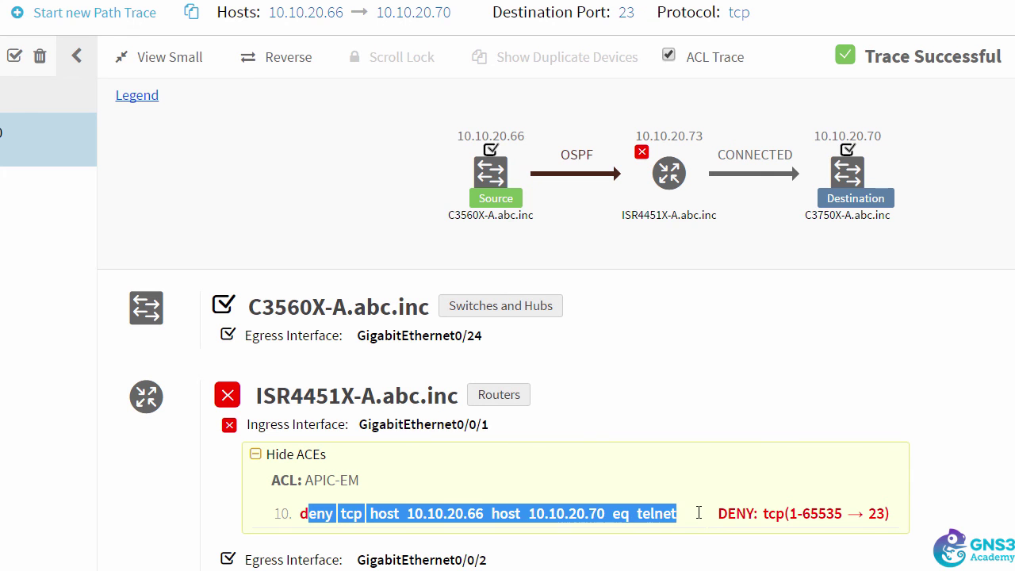
# Step: Run the path trace in reverse and examine the ACE matched on ISR4451X-A's ingress interface GigabitEthernet0/0/2
pyautogui.click(275, 57)
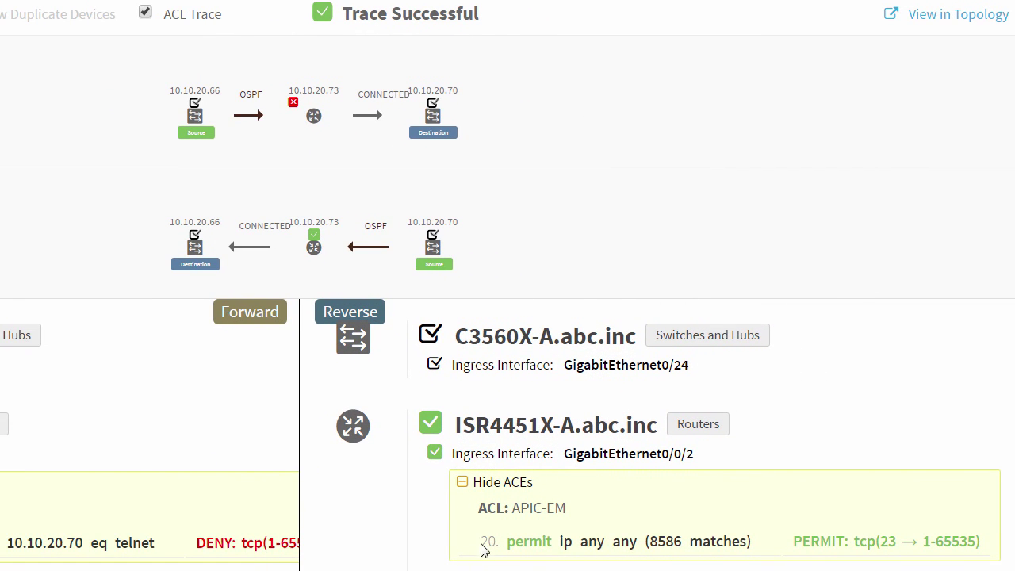
pyautogui.moveTo(481, 546); pyautogui.dragTo(950, 544)
pyautogui.moveTo(573, 453); pyautogui.dragTo(747, 455)
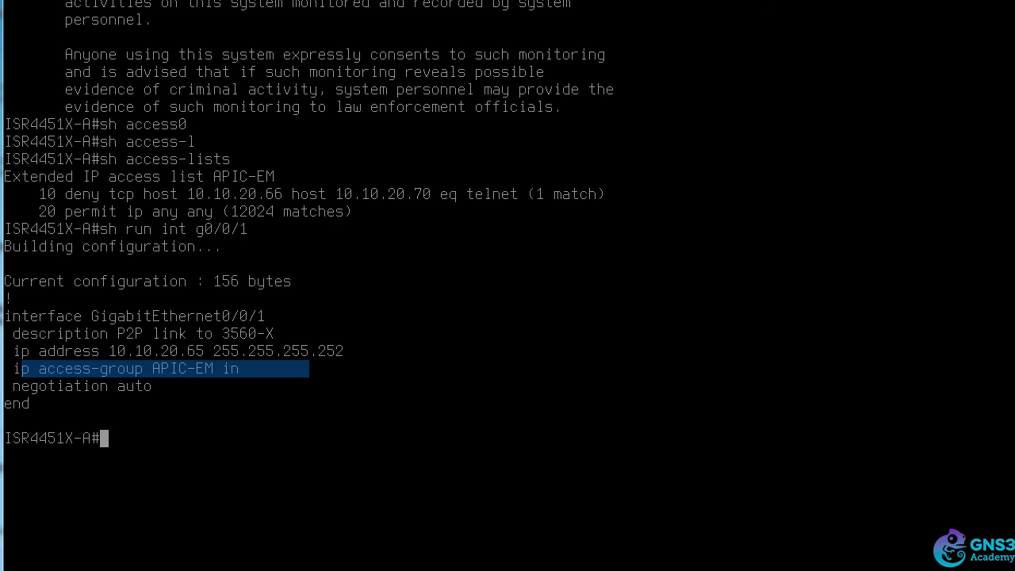
# Step: Run sh run int g0/0/2 on the ISR4451X-A console and compare its access group with the access list entries
pyautogui.write('h run int g0/0/2')
pyautogui.press('Return')
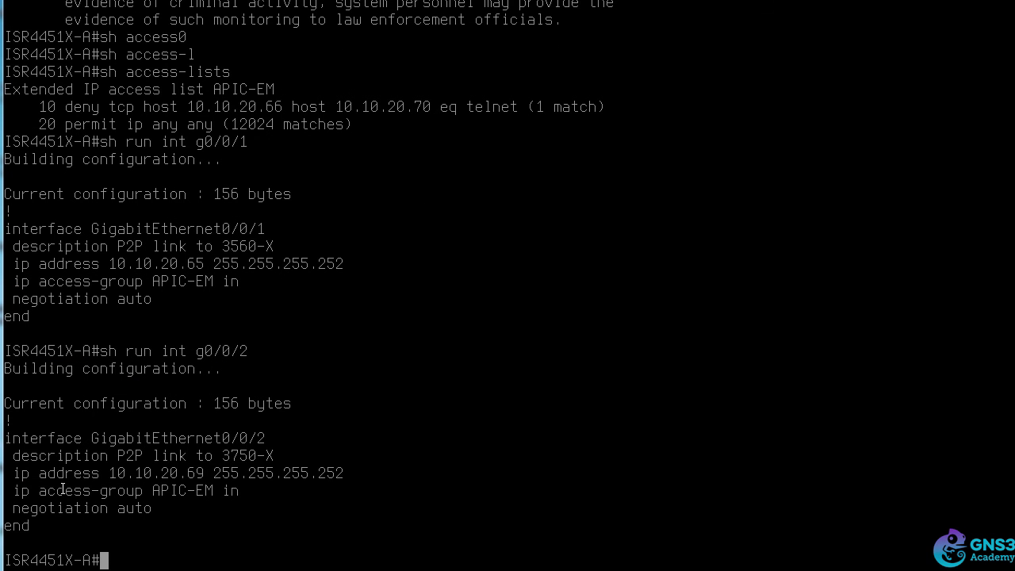
pyautogui.moveTo(16, 493); pyautogui.dragTo(280, 492)
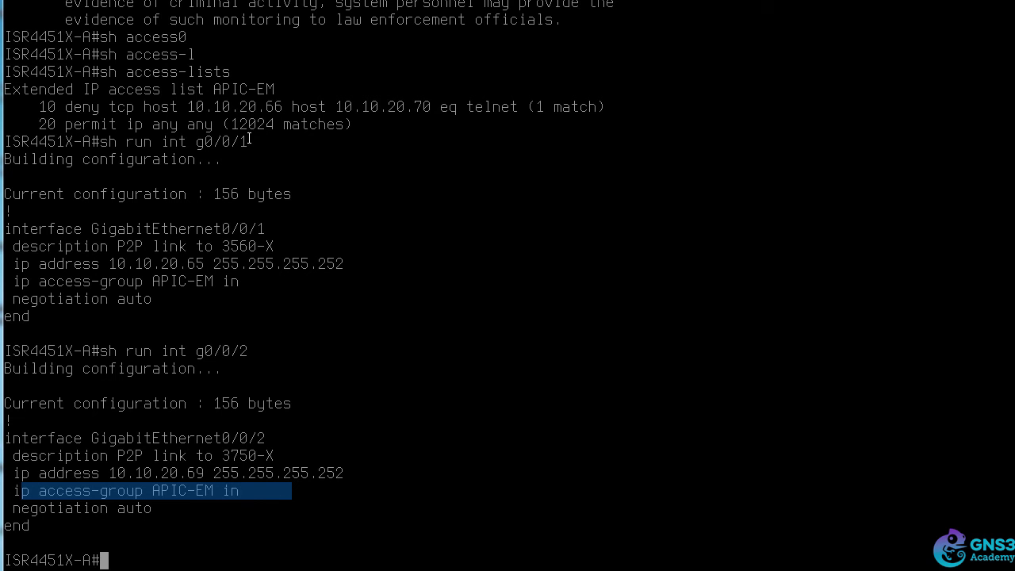
pyautogui.moveTo(65, 106); pyautogui.dragTo(519, 108)
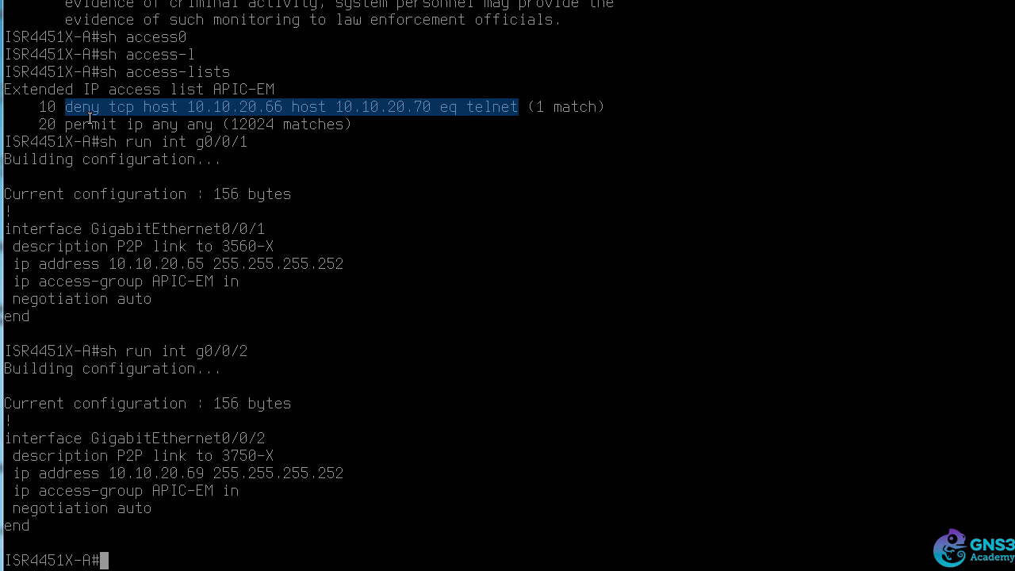
pyautogui.moveTo(70, 124); pyautogui.dragTo(261, 124)
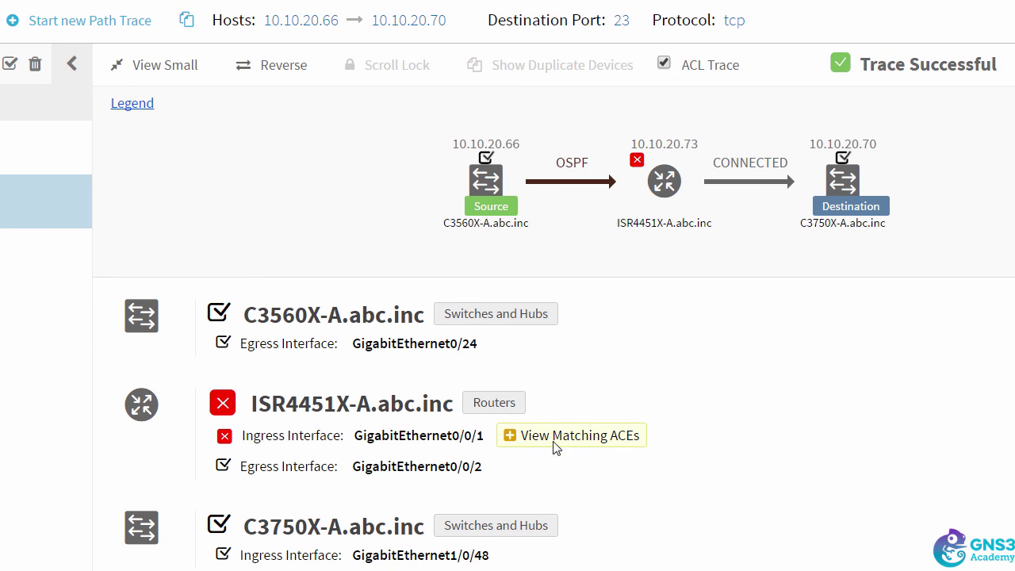
# Step: Expand the matching ACEs for ISR4451X-A's ingress interface GigabitEthernet0/0/1 in the latest APIC-EM path trace
pyautogui.click(511, 437)
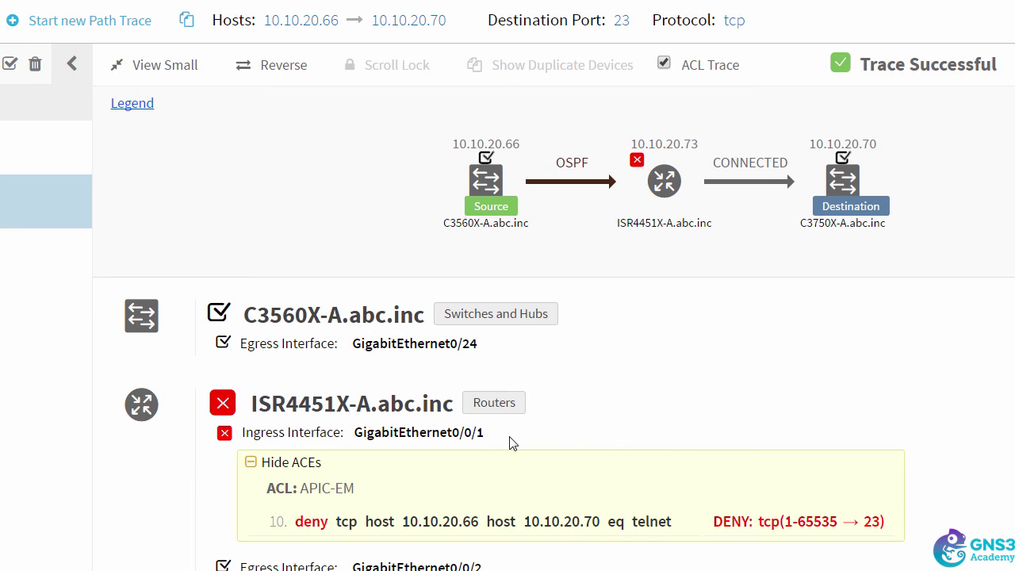